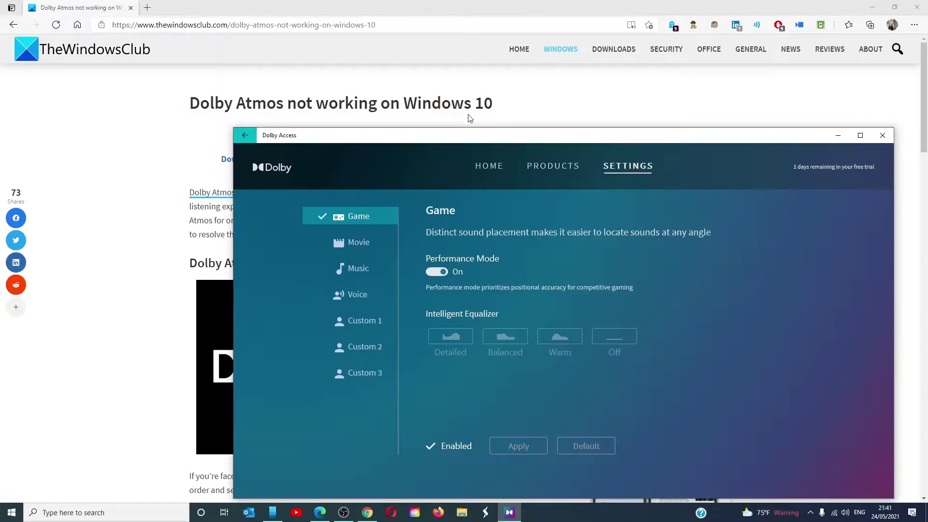
- Nudge the Dolby Access window aside, then minimize it to reveal the Dolby Atmos article
{"action": "left_click_drag", "start_coordinate": [478, 140], "coordinate": [493, 167]}
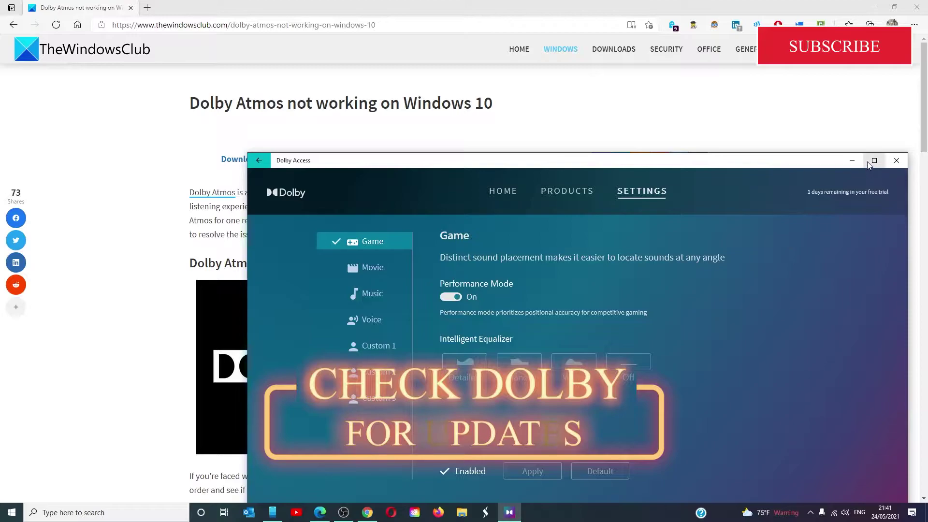
{"action": "left_click", "coordinate": [853, 161]}
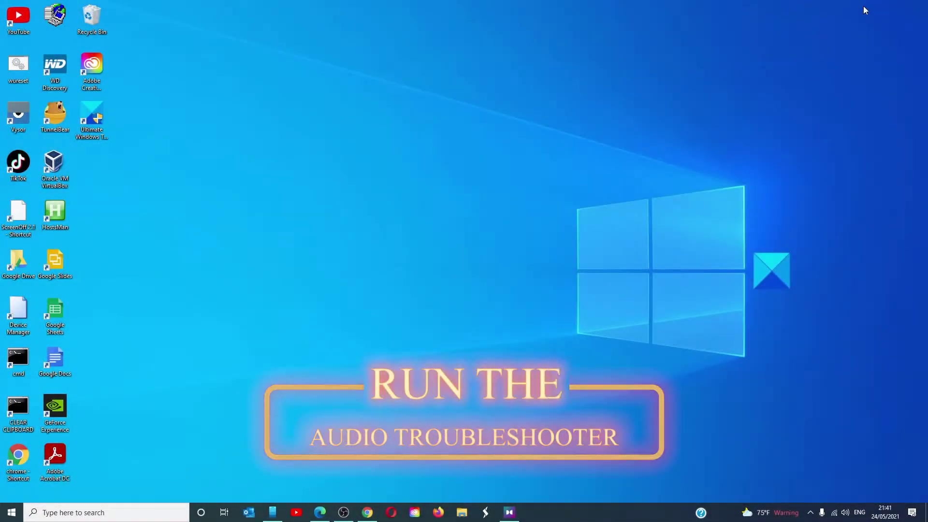
- Run the Playing Audio troubleshooter from Update & Security on the default audio device
{"action": "left_click", "coordinate": [11, 513]}
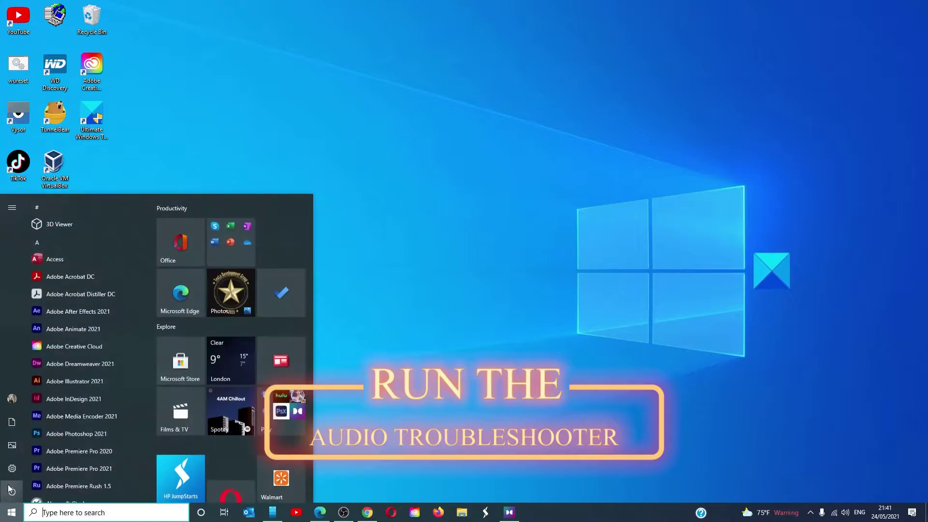
{"action": "left_click", "coordinate": [8, 479]}
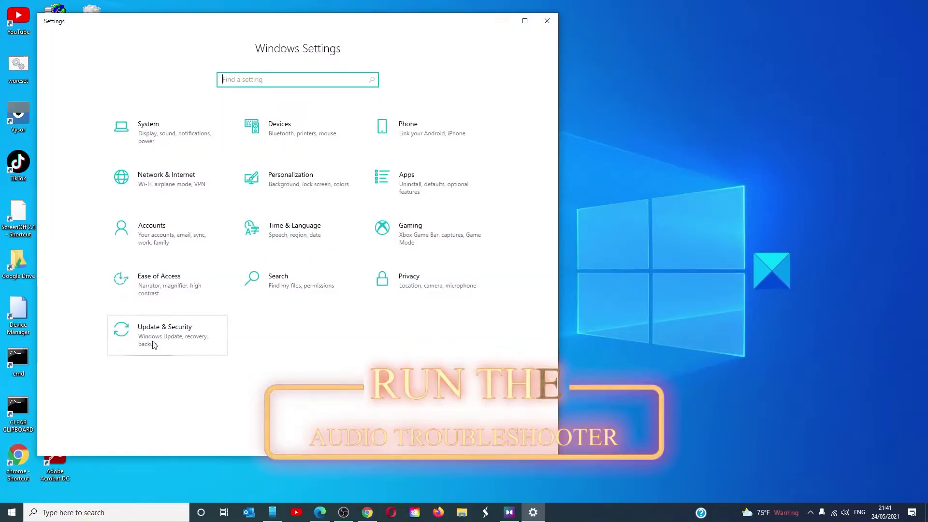
{"action": "left_click", "coordinate": [152, 344]}
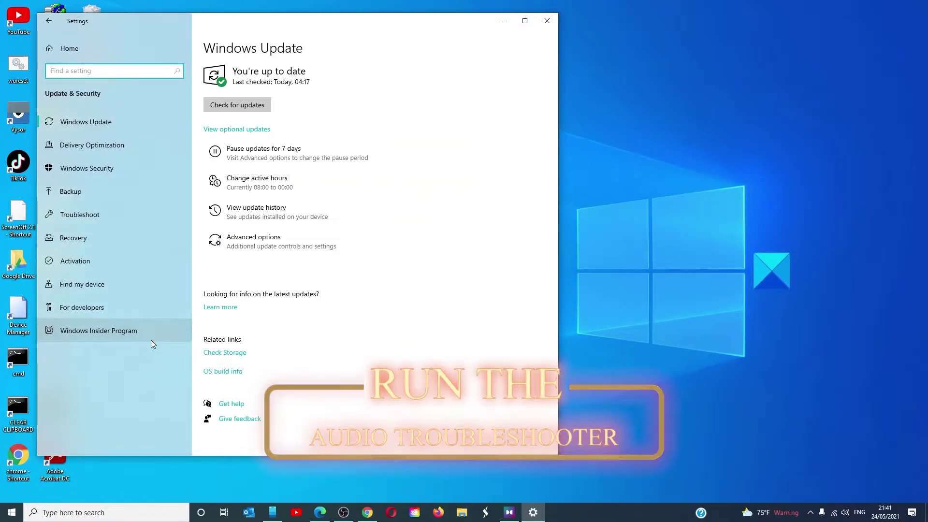
{"action": "left_click", "coordinate": [76, 216]}
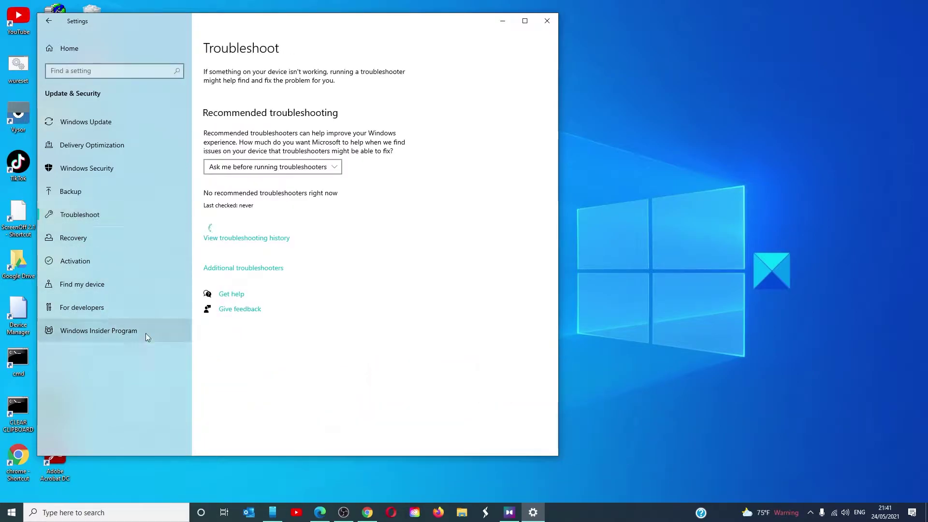
{"action": "left_click", "coordinate": [266, 273]}
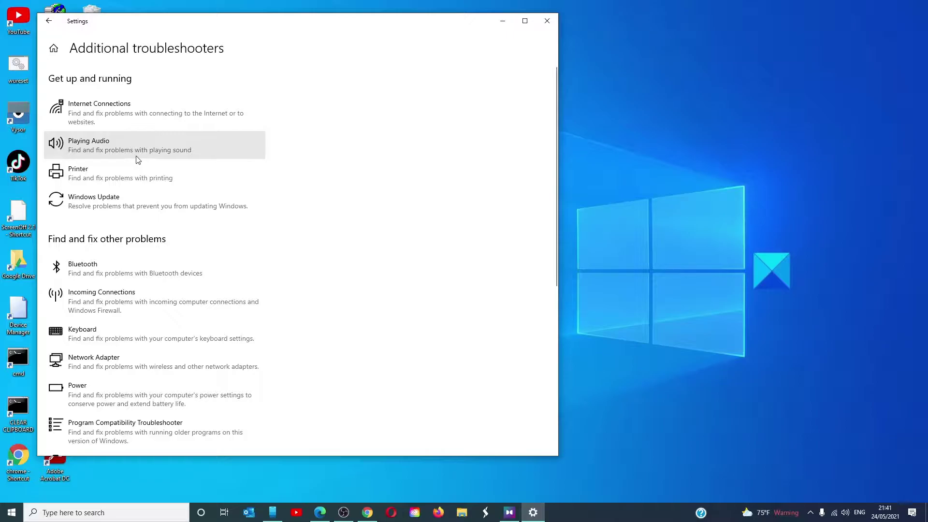
{"action": "left_click", "coordinate": [136, 159]}
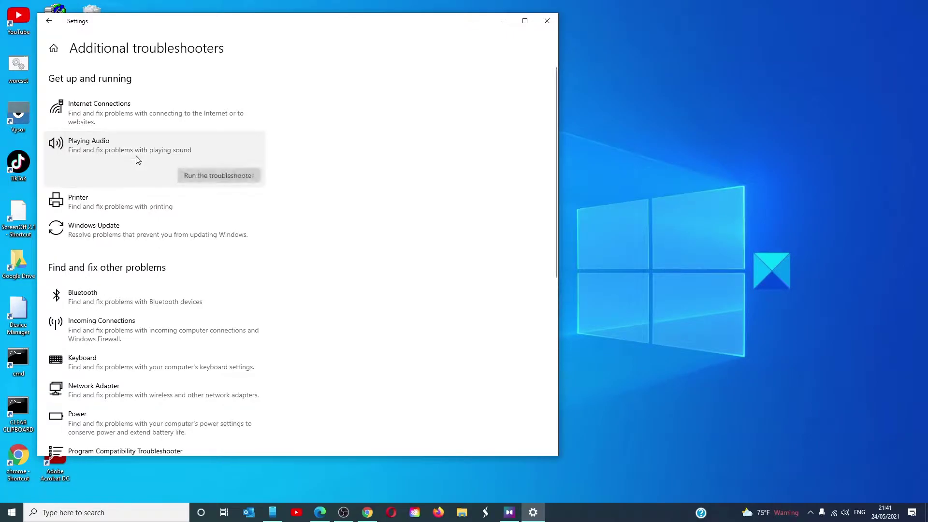
{"action": "left_click", "coordinate": [212, 177]}
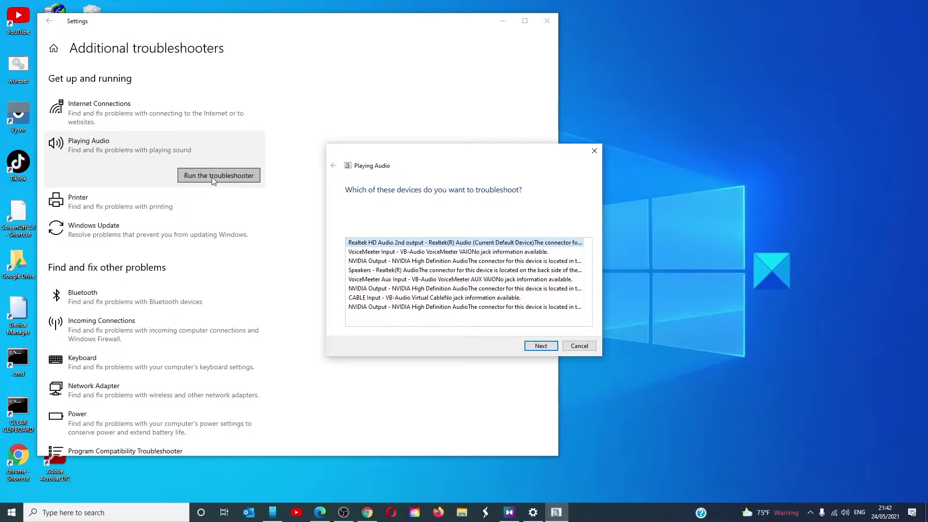
{"action": "left_click", "coordinate": [536, 346]}
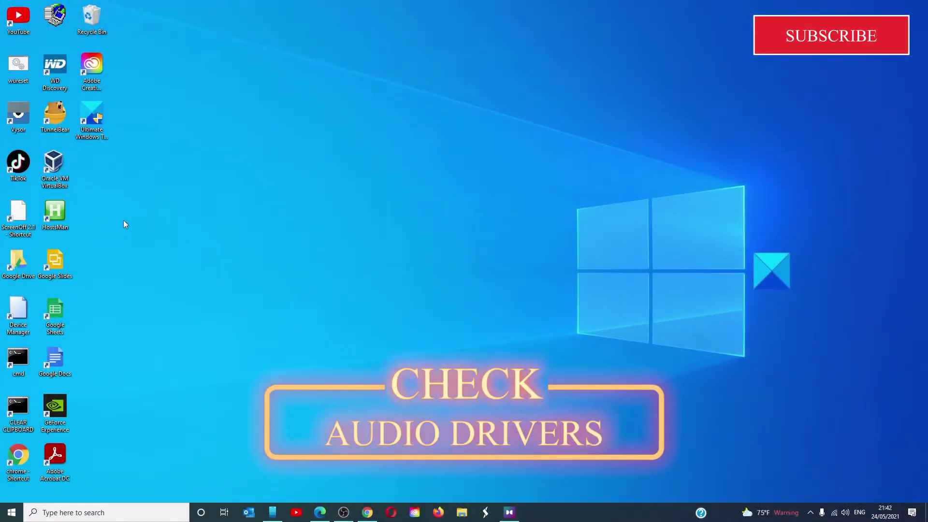
- Open the Driver tab of Realtek HD Audio 2nd output's properties in Device Manager
{"action": "right_click", "coordinate": [5, 516]}
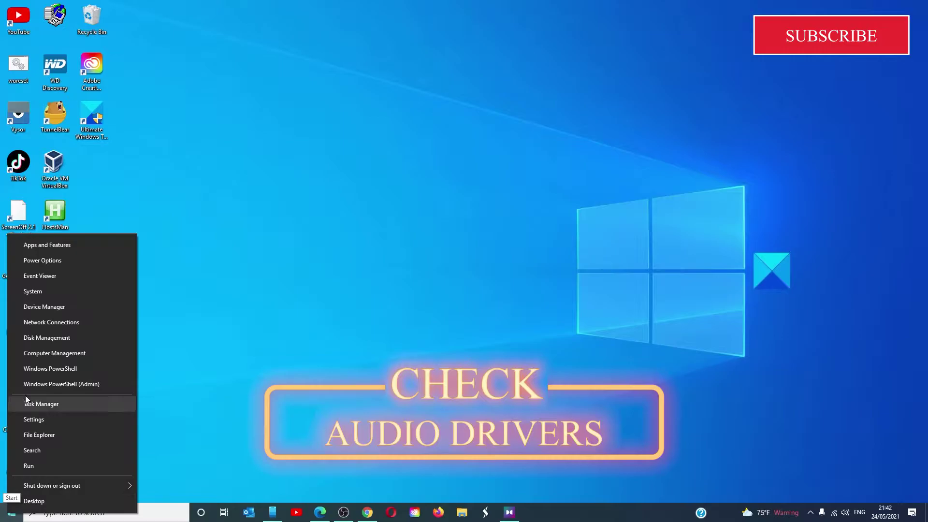
{"action": "left_click", "coordinate": [37, 311]}
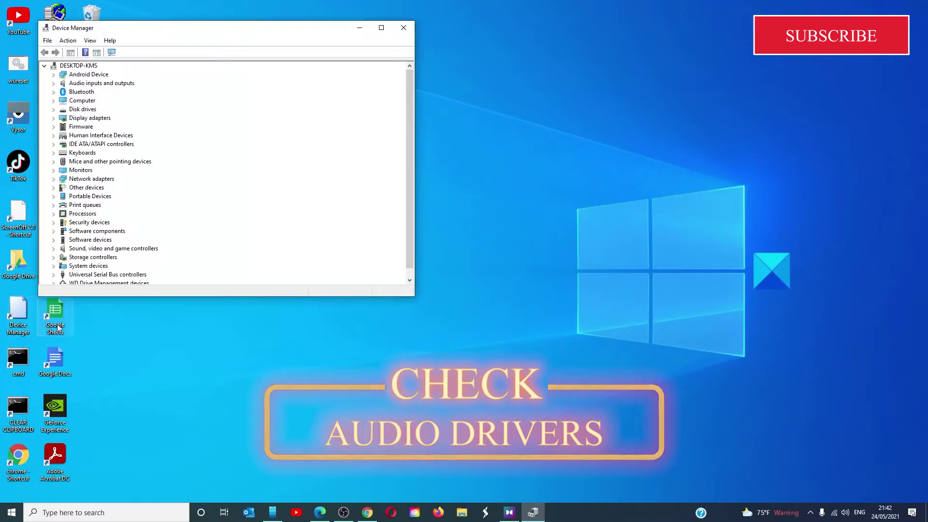
{"action": "left_click", "coordinate": [53, 83]}
{"action": "right_click", "coordinate": [102, 118]}
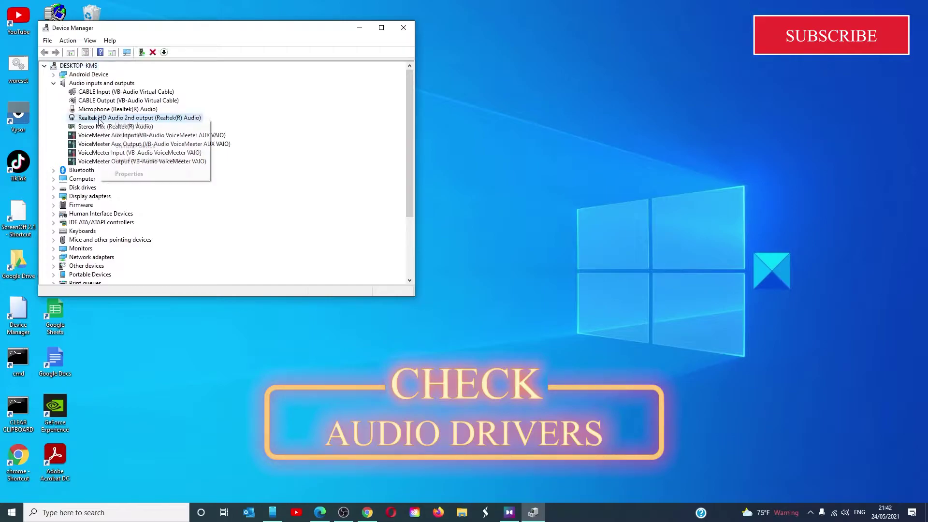
{"action": "left_click", "coordinate": [123, 175]}
{"action": "left_click", "coordinate": [168, 72]}
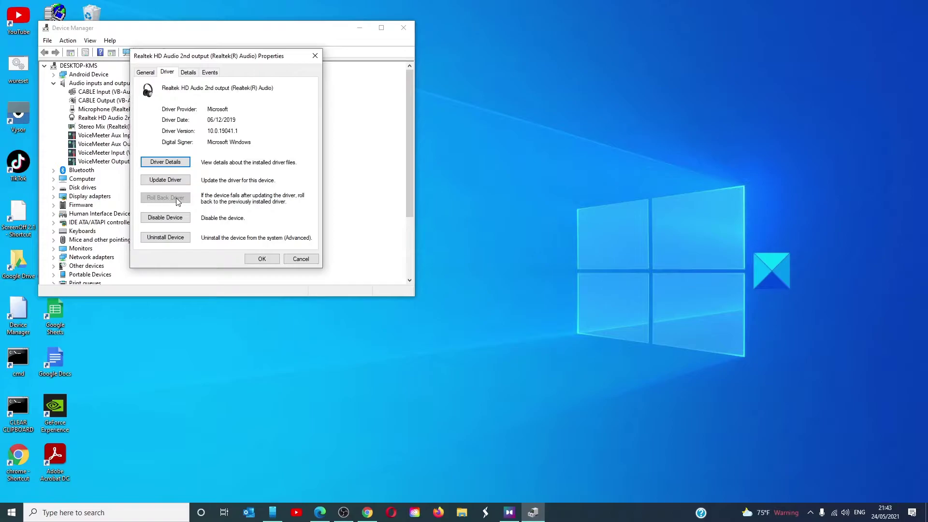
- Search automatically for an updated driver, then close the wizard once the best driver is confirmed
{"action": "left_click", "coordinate": [164, 179]}
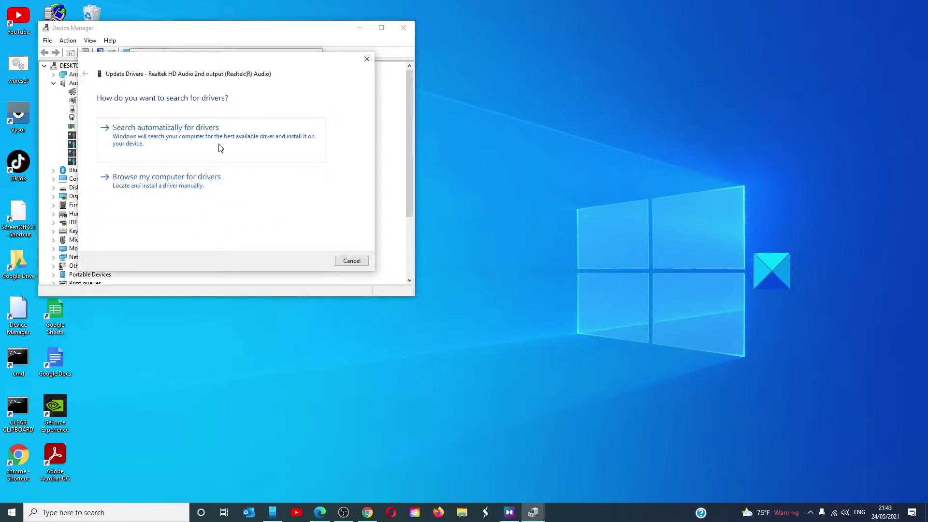
{"action": "left_click", "coordinate": [220, 148]}
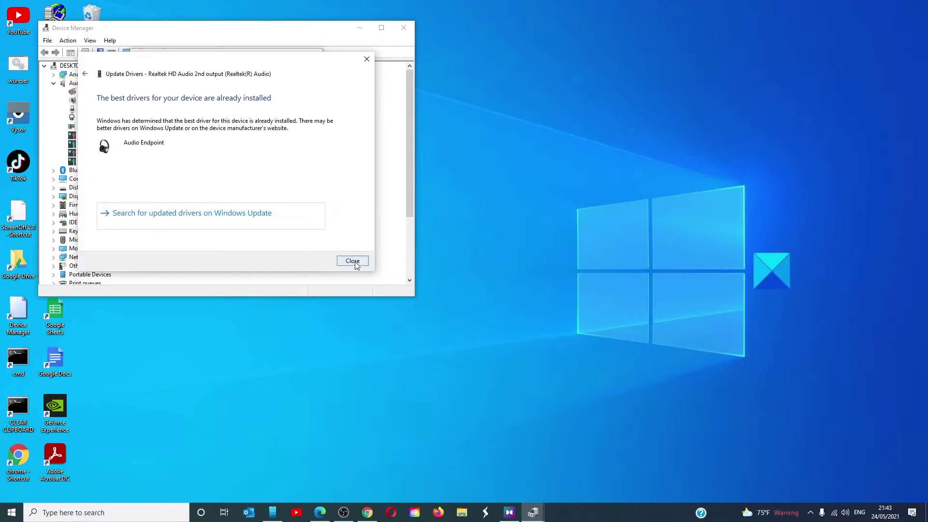
{"action": "left_click", "coordinate": [353, 262]}
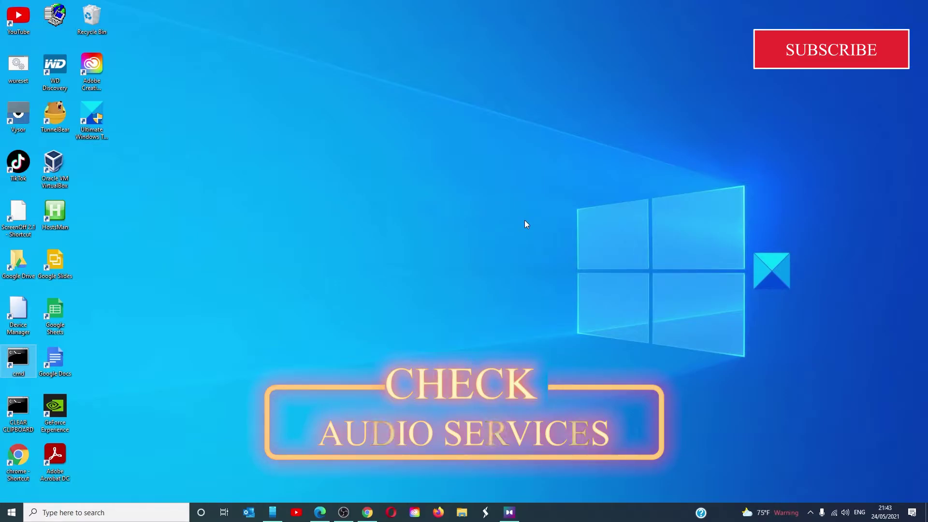
- Open Windows Audio in Services, decline stopping its dependent services, and close its properties
{"action": "left_click", "coordinate": [74, 514]}
{"action": "left_click", "coordinate": [76, 327]}
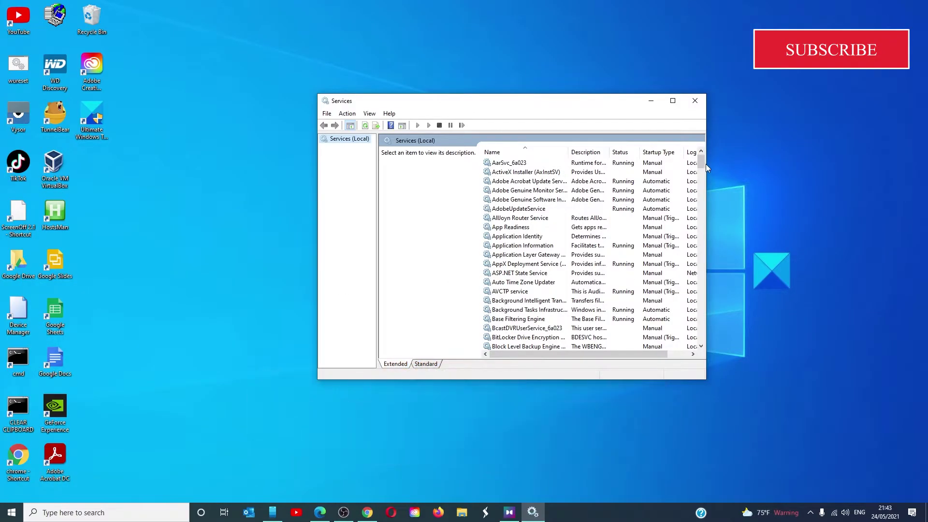
{"action": "left_click_drag", "start_coordinate": [701, 164], "coordinate": [693, 317]}
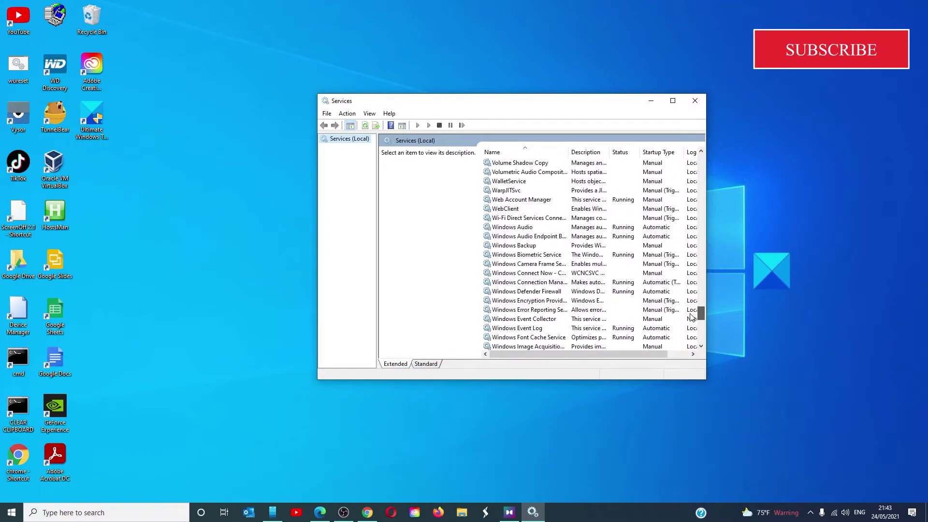
{"action": "double_click", "coordinate": [528, 228]}
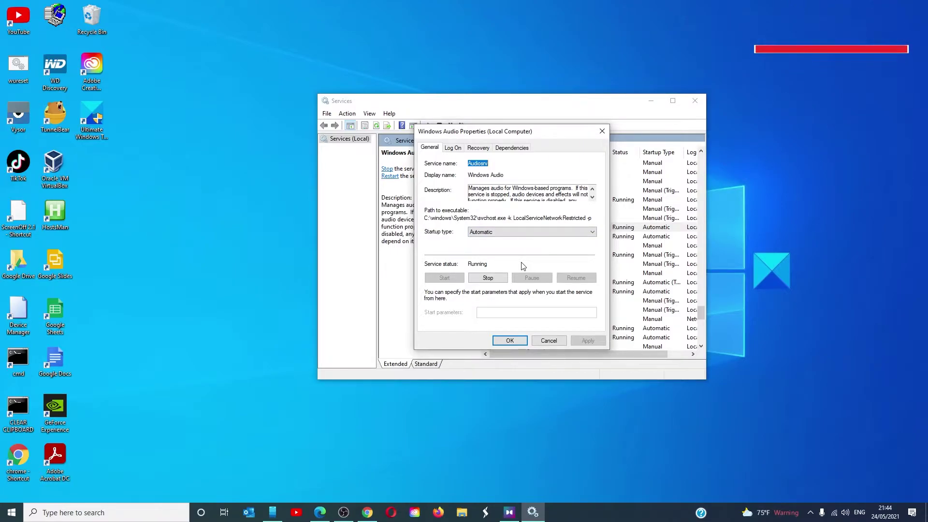
{"action": "left_click", "coordinate": [471, 279]}
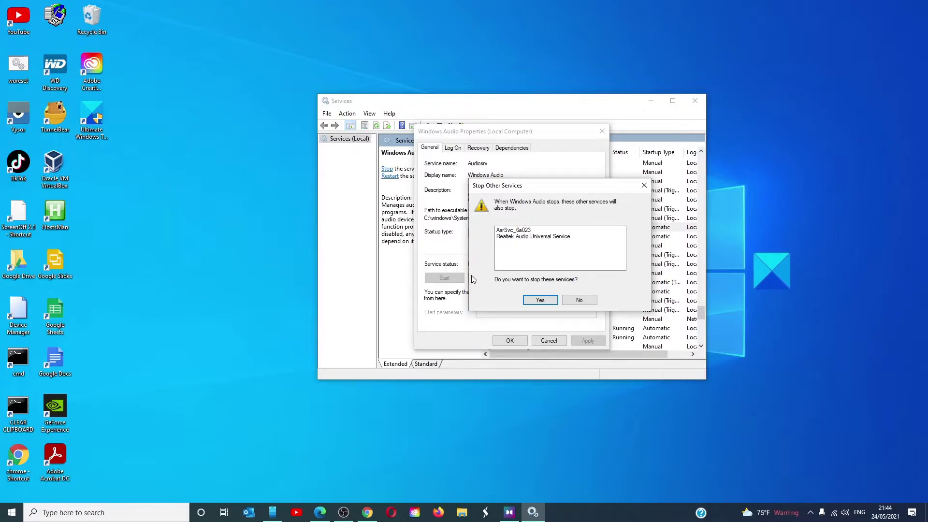
{"action": "left_click", "coordinate": [580, 300]}
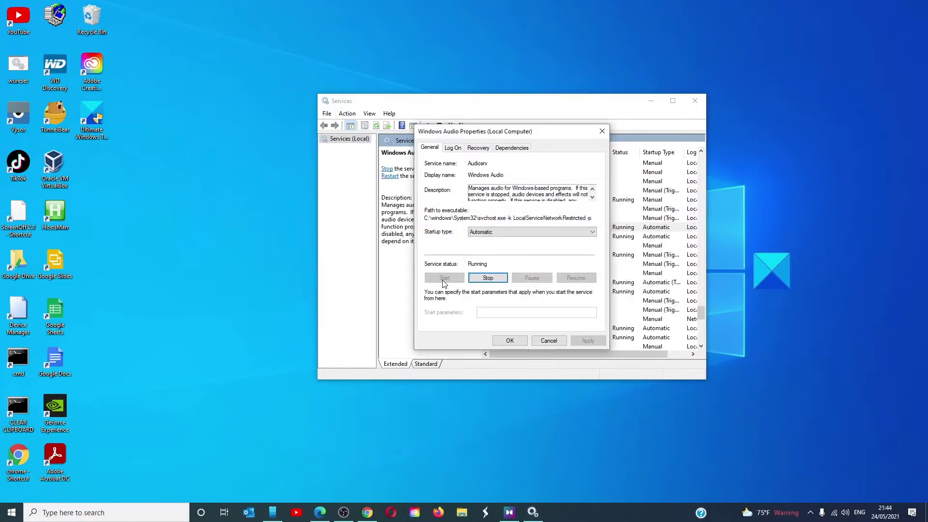
{"action": "left_click", "coordinate": [510, 341]}
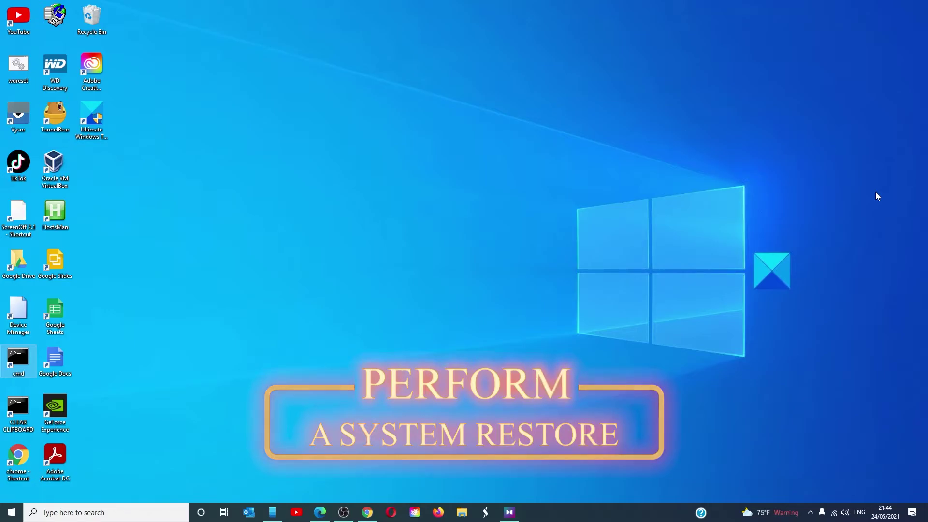
- Search 'RES', open Create a restore point, and launch System Restore from System Protection
{"action": "left_click", "coordinate": [145, 513]}
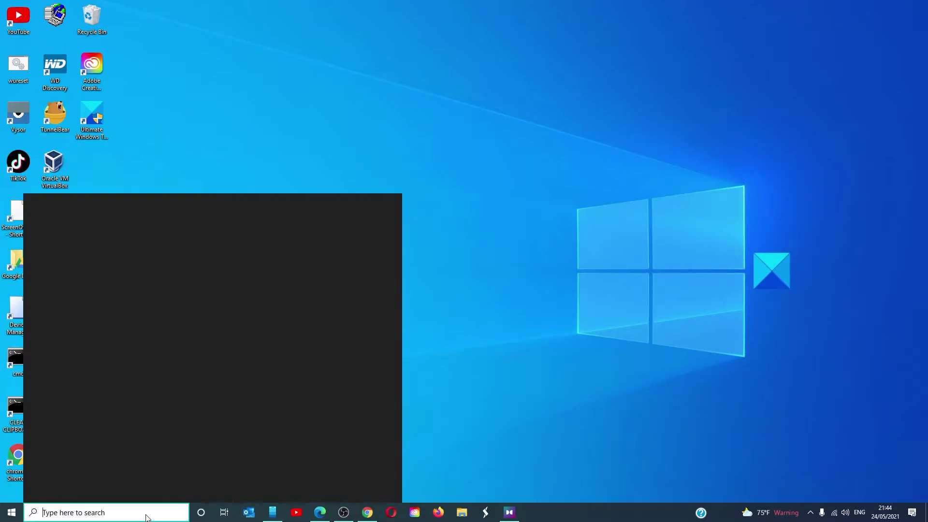
{"action": "type", "text": "RES"}
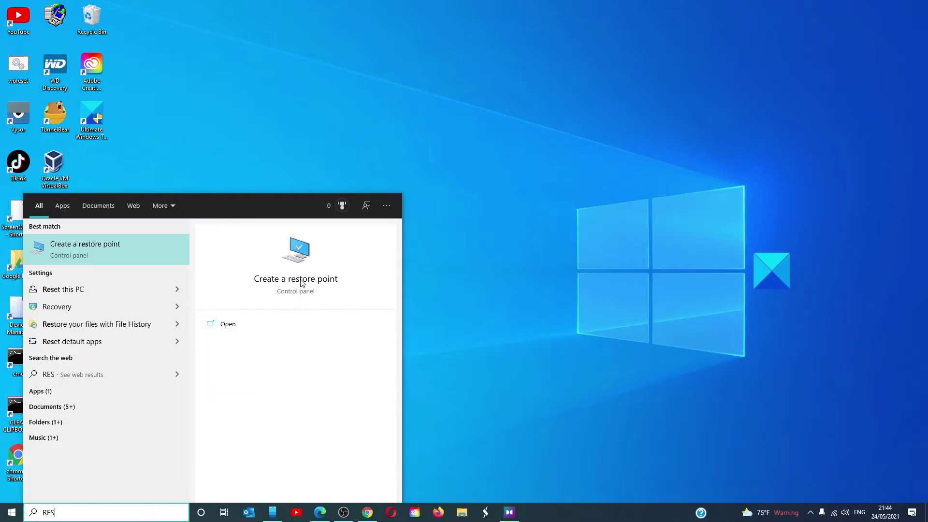
{"action": "left_click", "coordinate": [301, 282]}
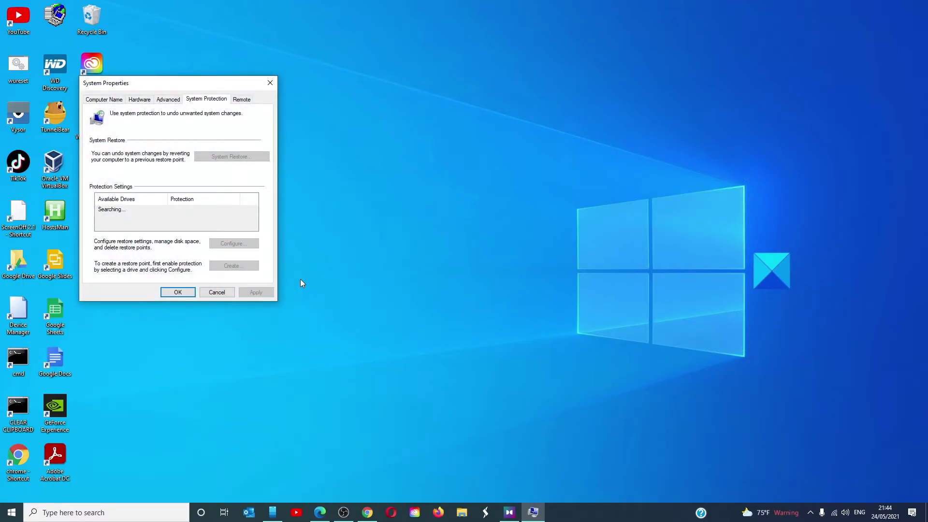
{"action": "left_click", "coordinate": [231, 159]}
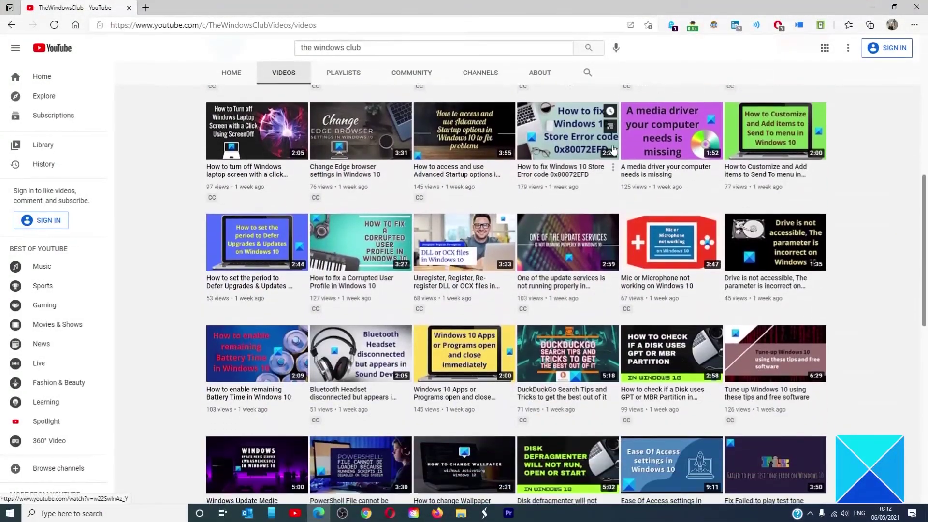
{"action": "scroll", "coordinate": [613, 149], "scroll_direction": "down", "scroll_amount": 3}
{"action": "scroll", "coordinate": [613, 150], "scroll_direction": "down", "scroll_amount": 2}
{"action": "scroll", "coordinate": [613, 150], "scroll_direction": "down", "scroll_amount": 2}
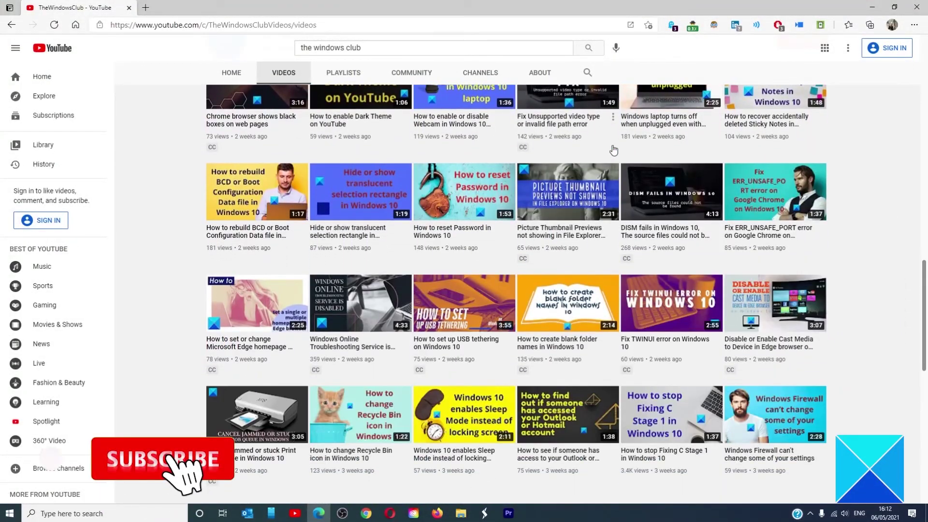
{"action": "scroll", "coordinate": [613, 151], "scroll_direction": "up", "scroll_amount": 2}
{"action": "scroll", "coordinate": [612, 150], "scroll_direction": "up", "scroll_amount": 2}
{"action": "scroll", "coordinate": [613, 150], "scroll_direction": "up", "scroll_amount": 3}
{"action": "scroll", "coordinate": [613, 150], "scroll_direction": "up", "scroll_amount": 2}
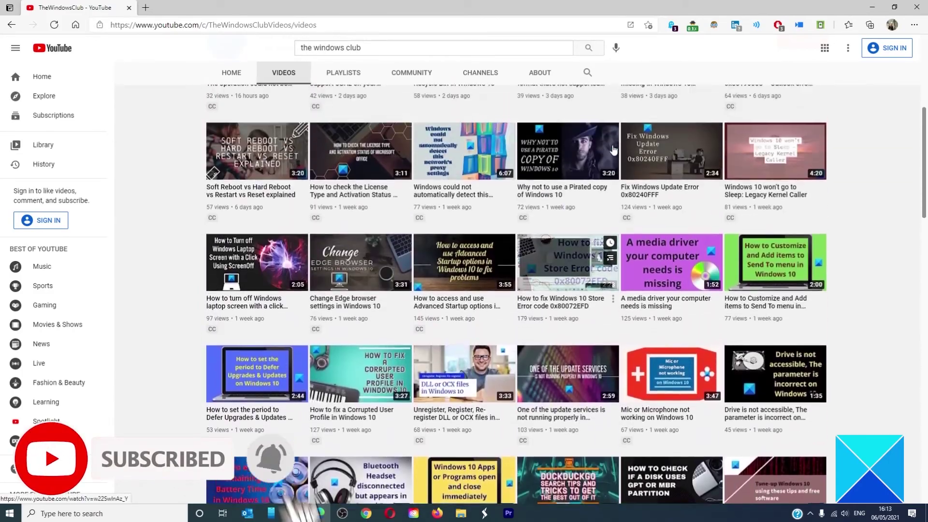